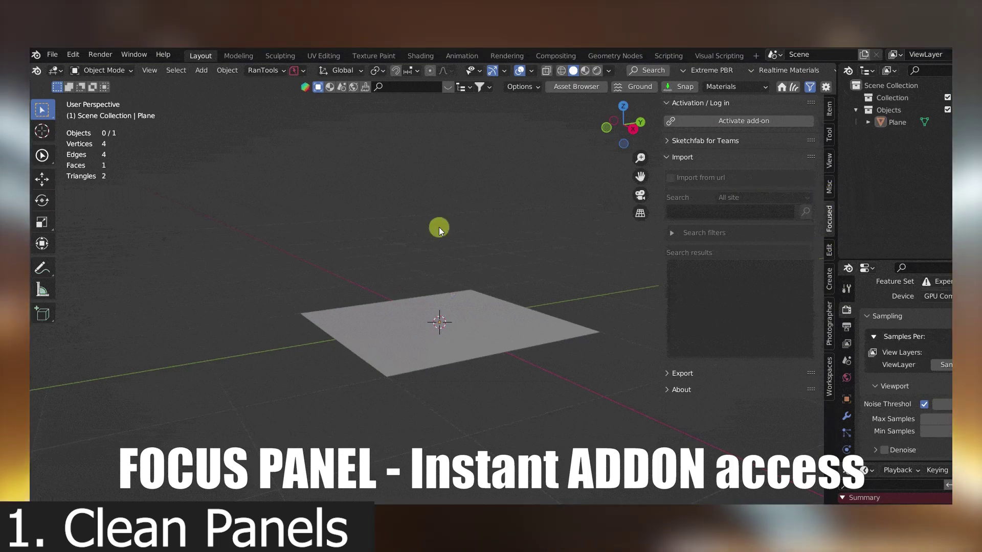
# Switch the sidebar via the Ctrl+Space list through botaniq and Sanctus to the car models addon.
pyautogui.hotkey('ctrl', 'space')
pyautogui.click(287, 315)
pyautogui.hotkey('ctrl', 'space')
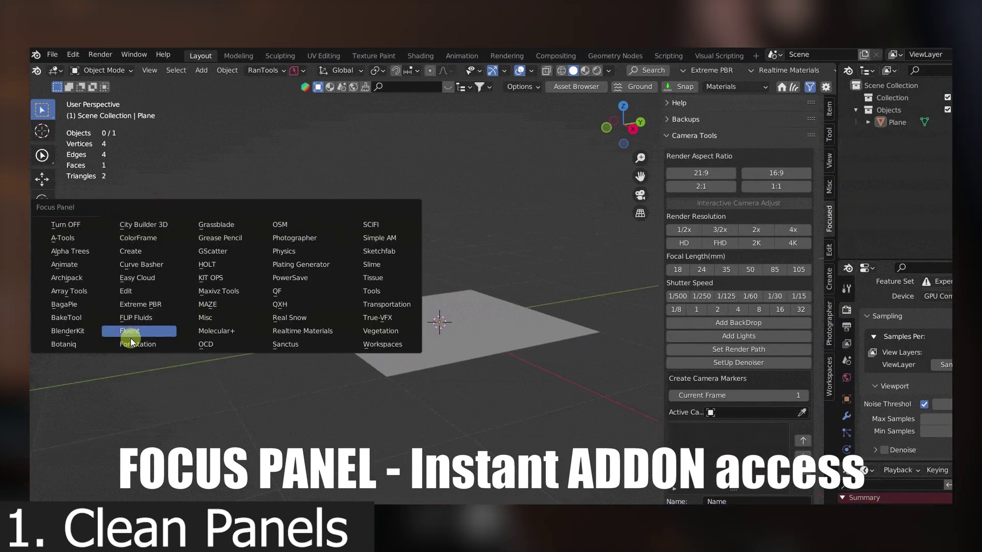
pyautogui.click(64, 342)
pyautogui.hotkey('ctrl', 'space')
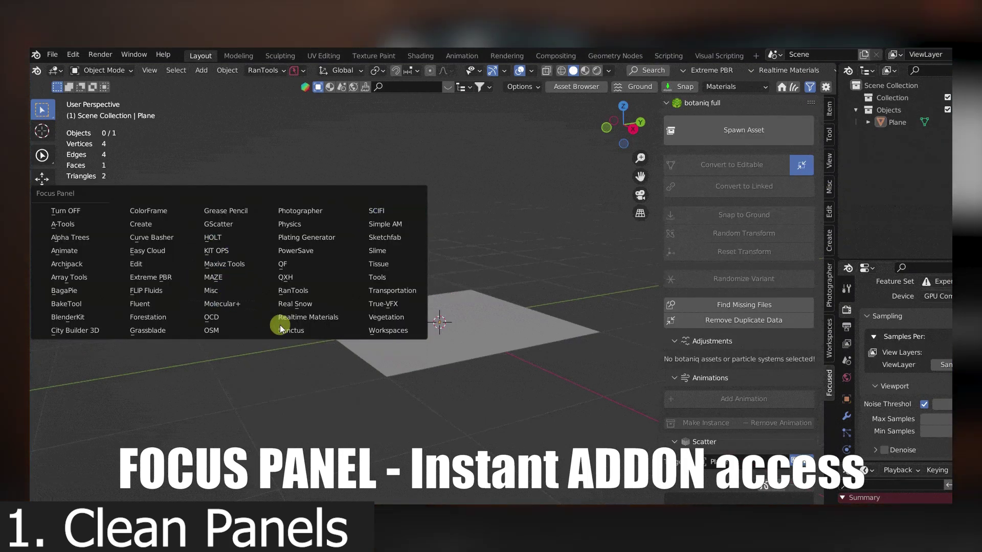
pyautogui.click(289, 240)
pyautogui.hotkey('ctrl', 'space')
pyautogui.click(385, 316)
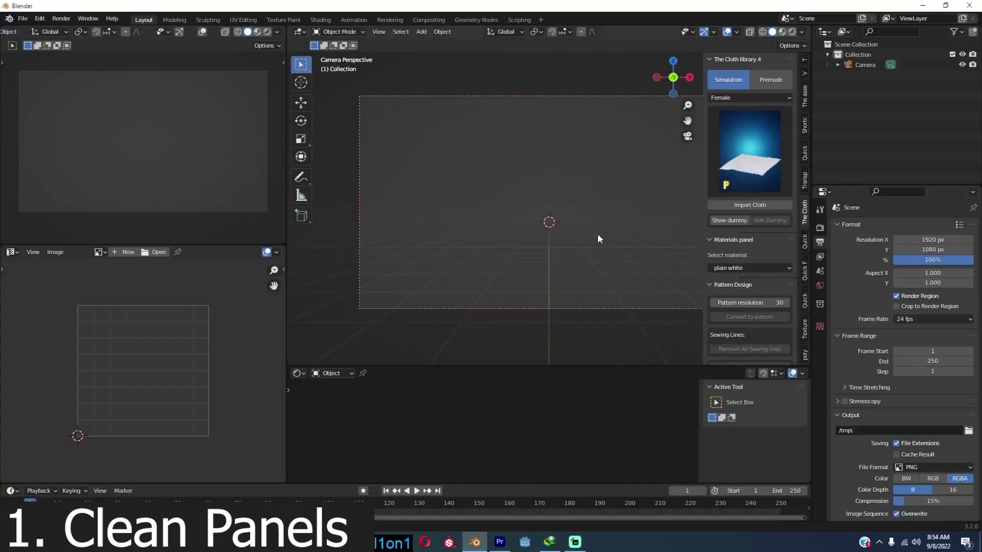
pyautogui.scroll(-1, 598, 239)
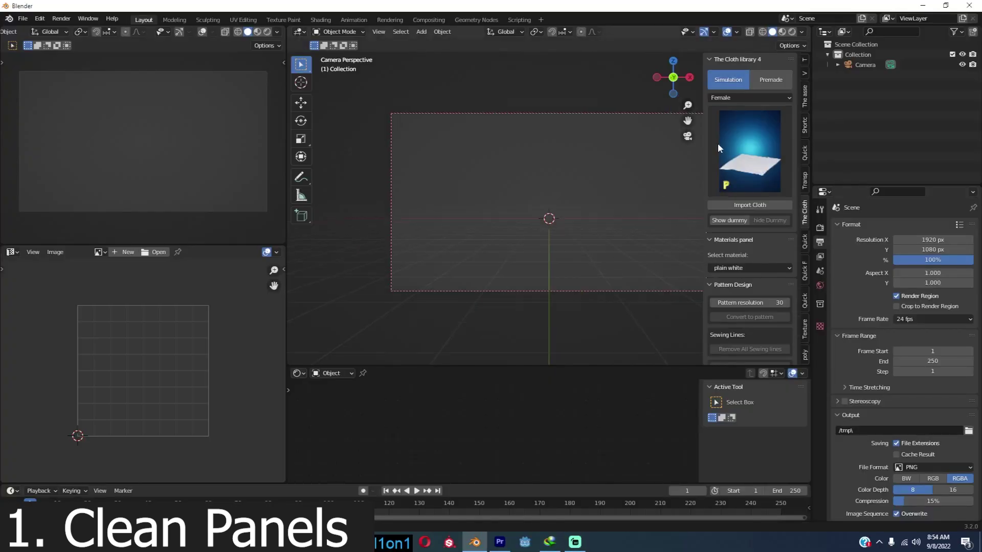
# Step through the sidebar addon tabs, including car models, The Cloth library and Quick Trees.
pyautogui.click(803, 61)
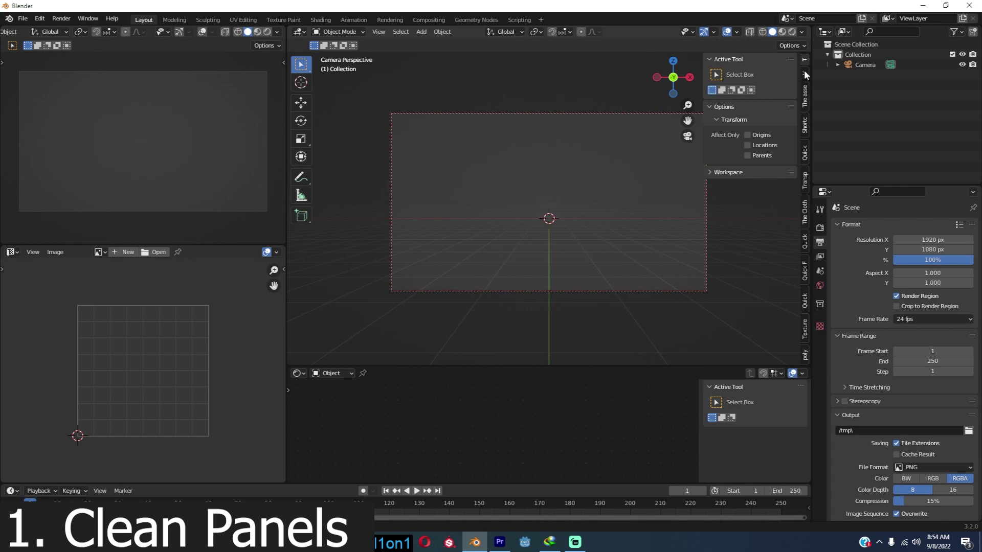
pyautogui.click(805, 96)
pyautogui.click(805, 125)
pyautogui.click(804, 153)
pyautogui.click(805, 181)
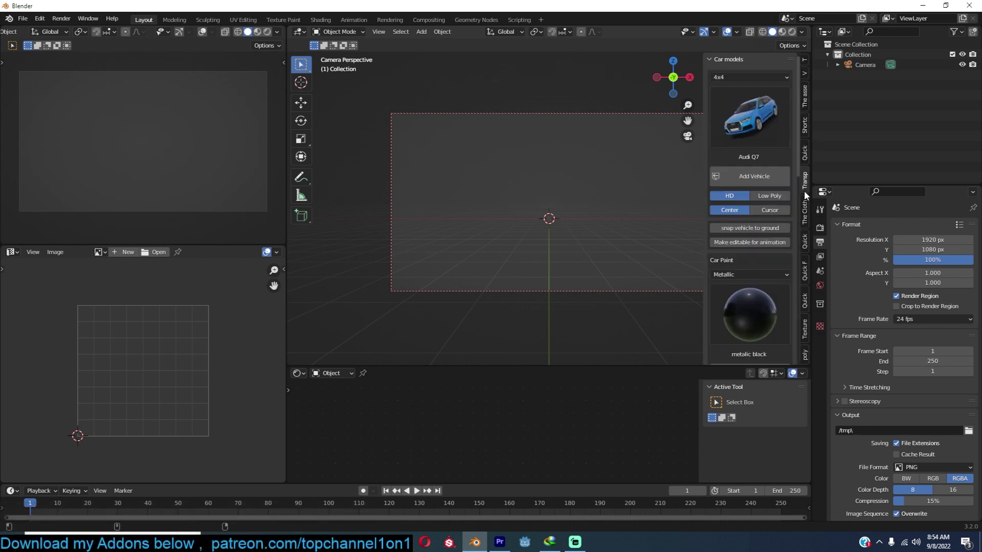
pyautogui.click(808, 215)
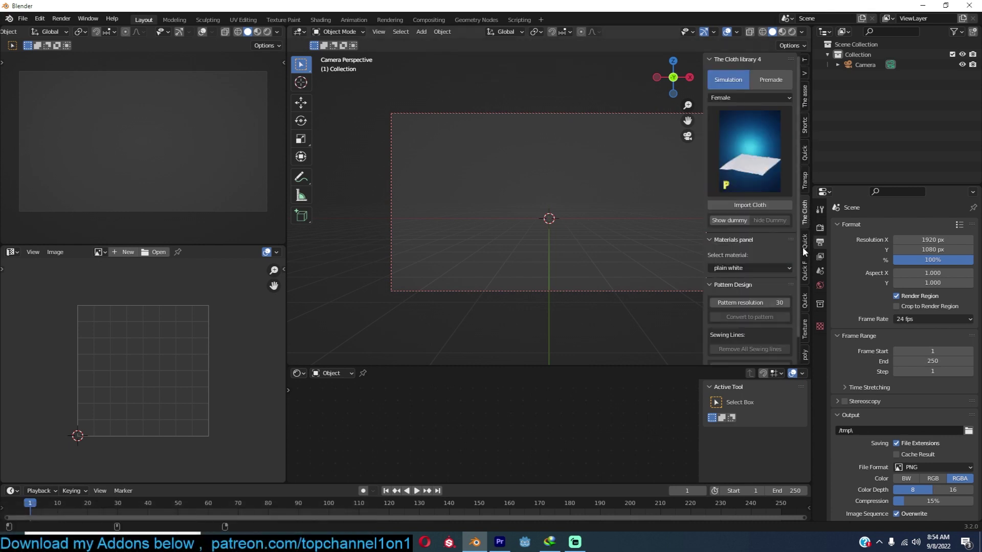
pyautogui.click(803, 247)
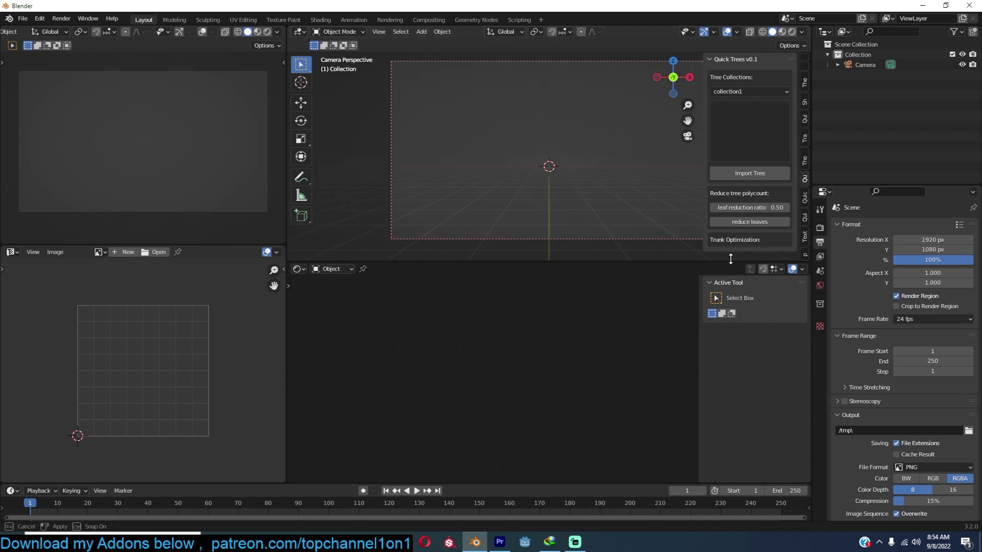
# Shrink the 3D viewport to a short strip, then give it some height back.
pyautogui.moveTo(701, 350); pyautogui.dragTo(738, 241)
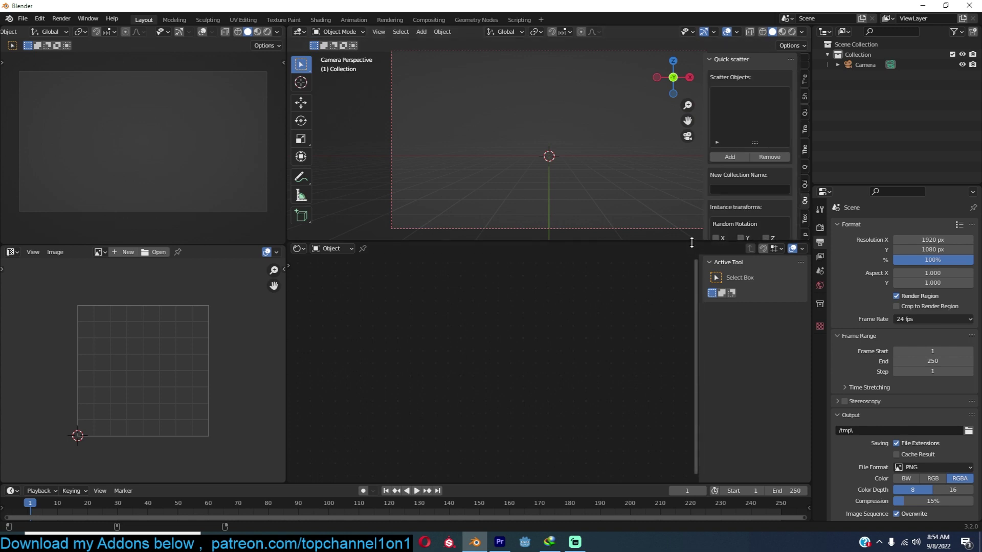
pyautogui.moveTo(691, 243); pyautogui.dragTo(709, 171)
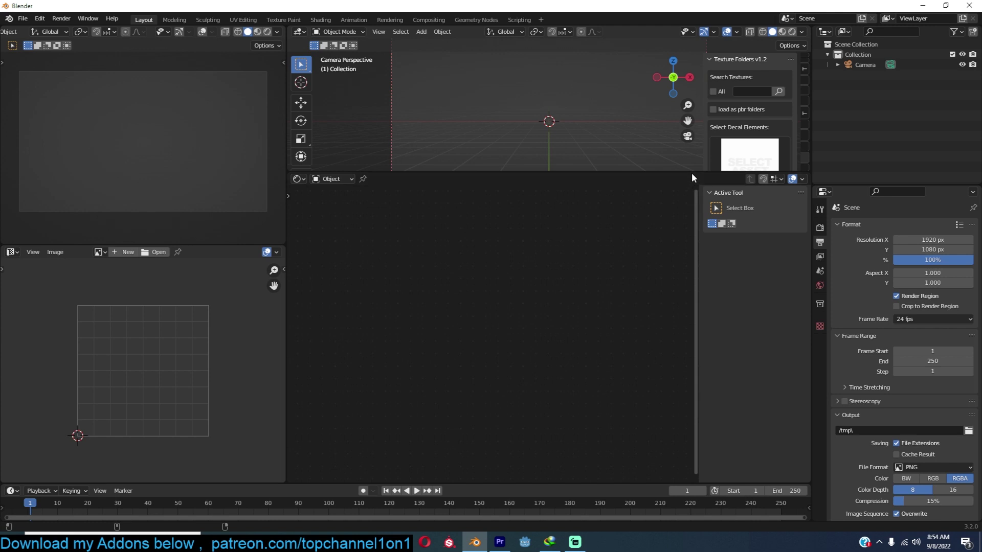
pyautogui.moveTo(691, 172); pyautogui.dragTo(686, 329)
# Maximize the 3D viewport, return to the normal layout, and show The Cloth library panel.
pyautogui.hotkey('ctrl', 'space')
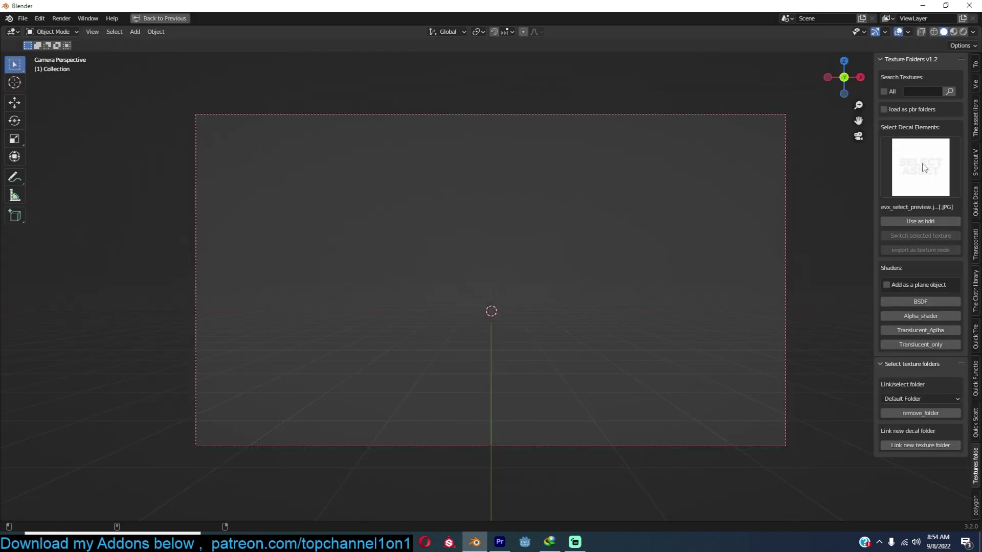
pyautogui.keyDown('ctrl'); pyautogui.scroll(1, 960, 154); pyautogui.keyUp('ctrl')
pyautogui.keyDown('ctrl'); pyautogui.scroll(1, 960, 192); pyautogui.keyUp('ctrl')
pyautogui.keyDown('ctrl'); pyautogui.scroll(1, 961, 230); pyautogui.keyUp('ctrl')
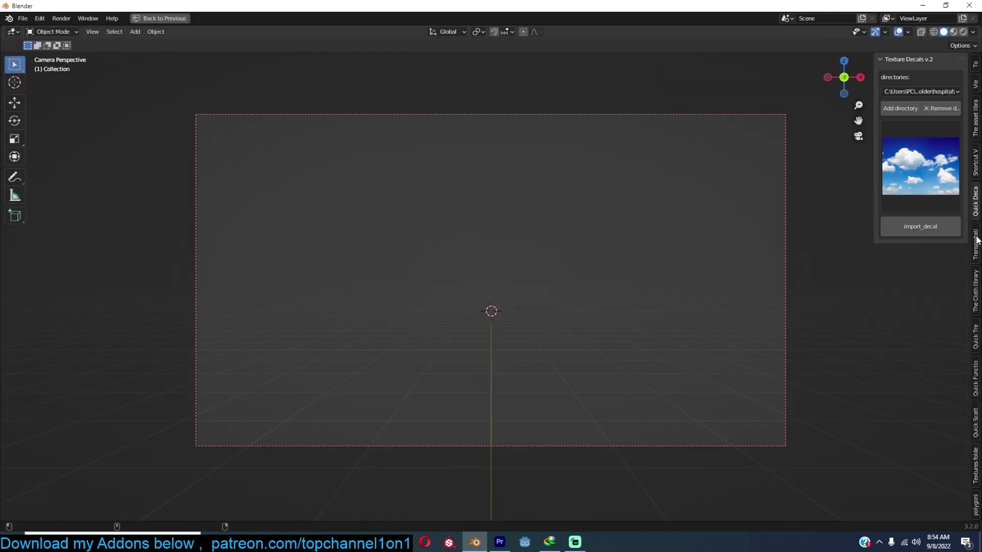
pyautogui.keyDown('ctrl'); pyautogui.scroll(1, 960, 277); pyautogui.keyUp('ctrl')
pyautogui.hotkey('ctrl', 'space')
pyautogui.hotkey('ctrl', 'space')
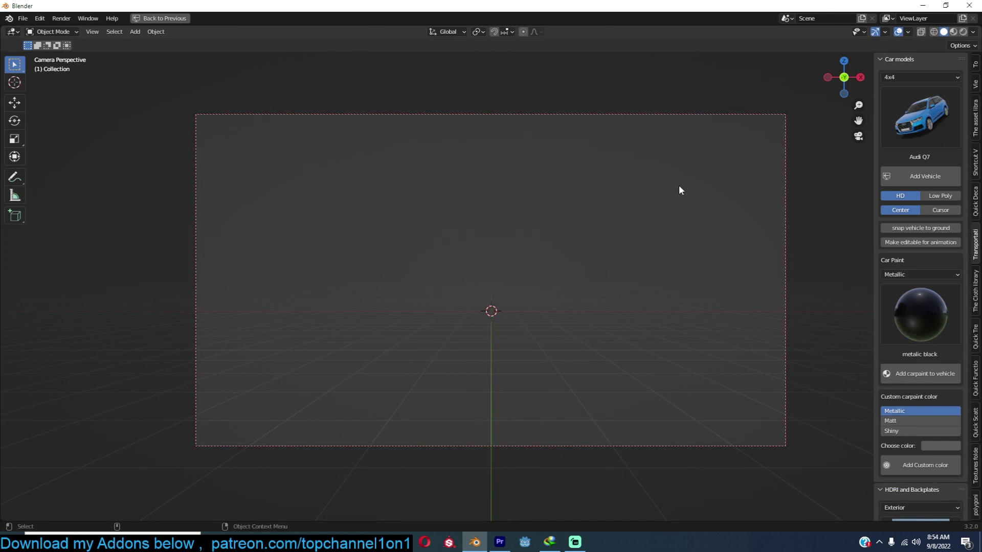
pyautogui.hotkey('ctrl', 'space')
pyautogui.click(806, 211)
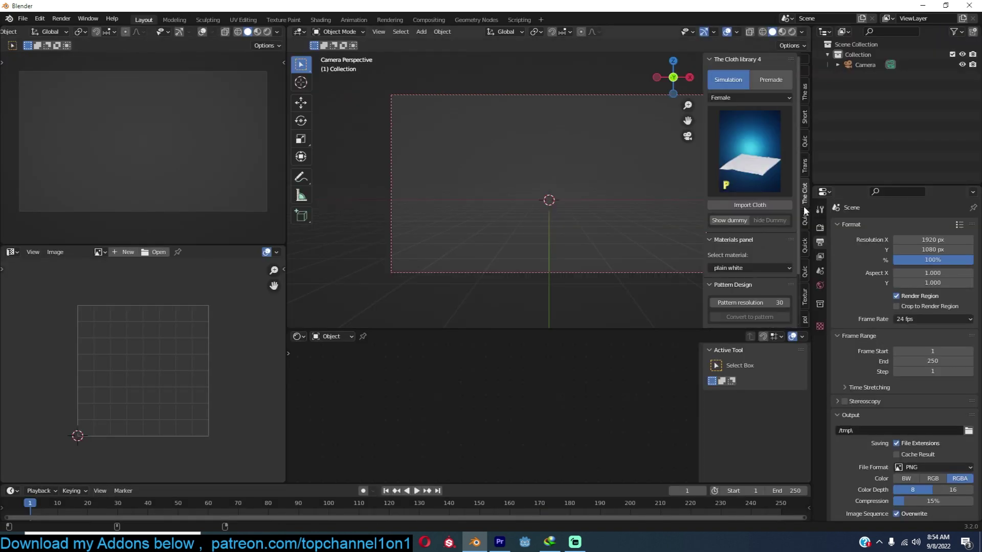
pyautogui.click(804, 258)
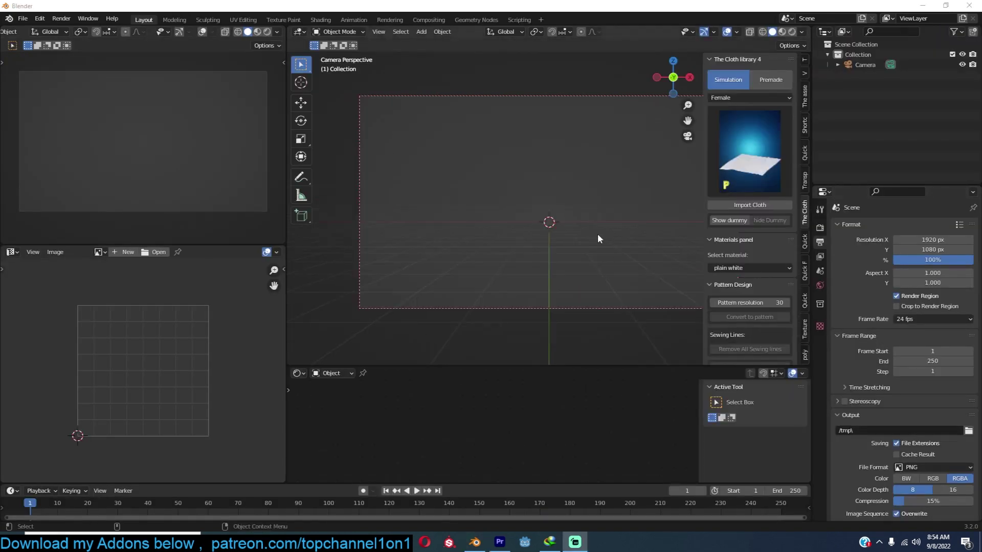
pyautogui.scroll(-1, 598, 235)
# Step through the sidebar addon panels to car models, The Cloth library and Quick Trees.
pyautogui.click(804, 61)
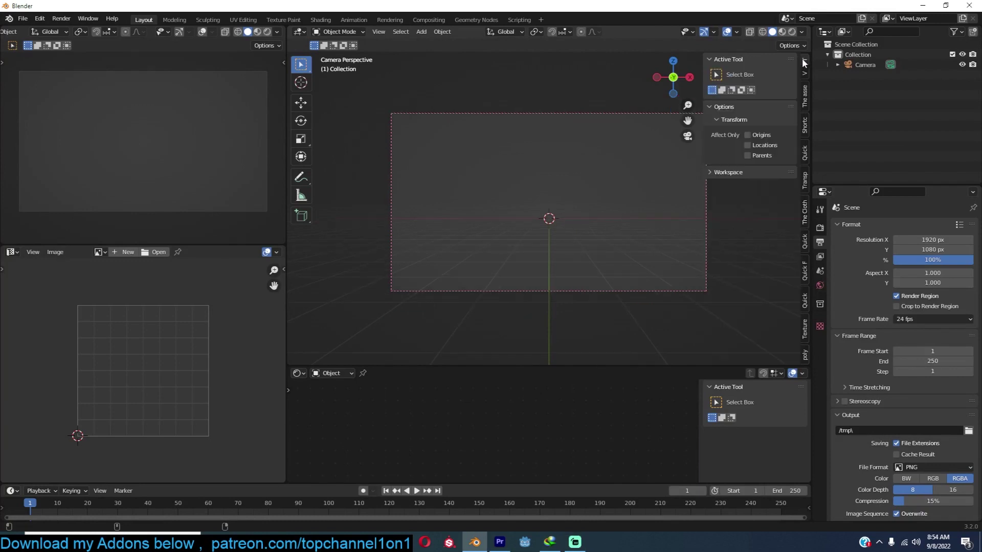
pyautogui.click(803, 96)
pyautogui.click(806, 127)
pyautogui.click(804, 147)
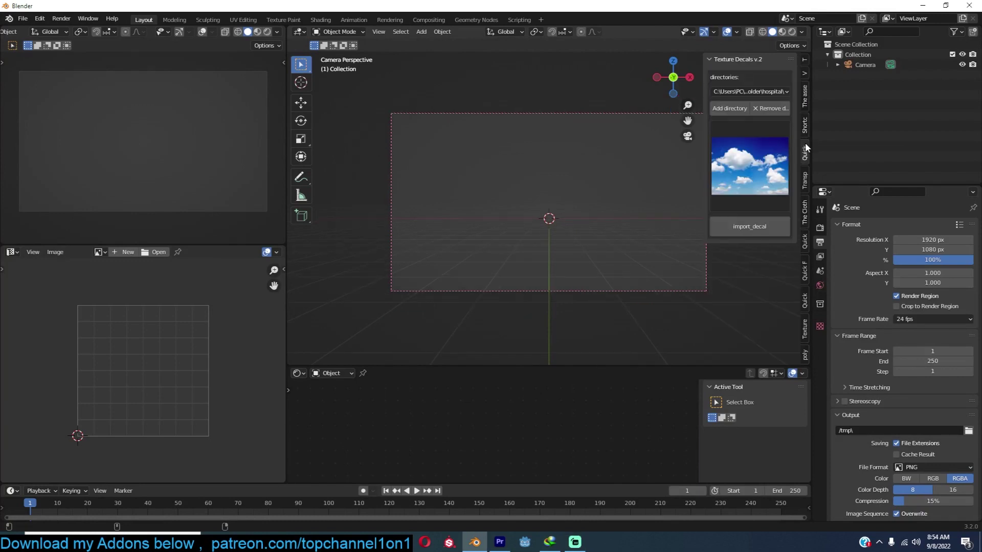
pyautogui.click(806, 176)
pyautogui.click(806, 208)
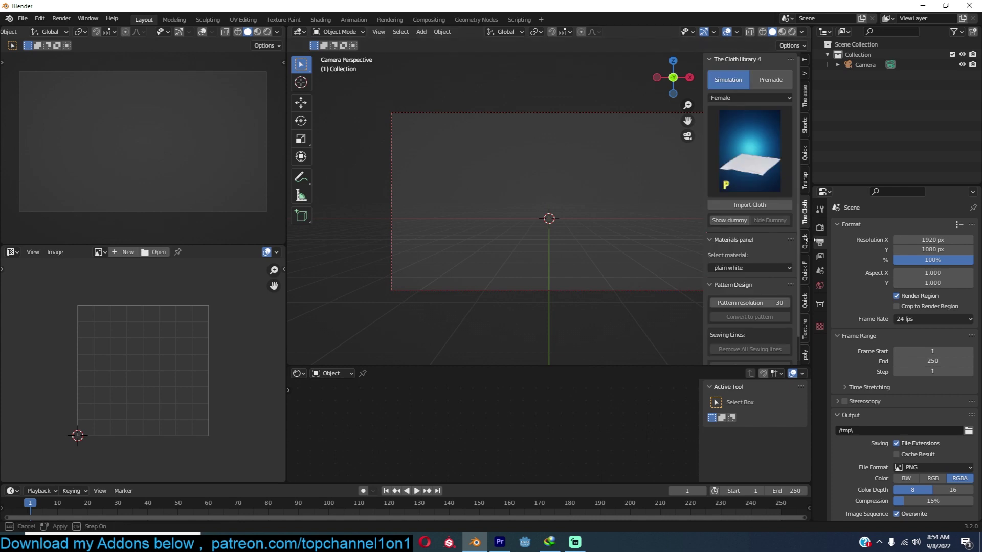
pyautogui.click(804, 244)
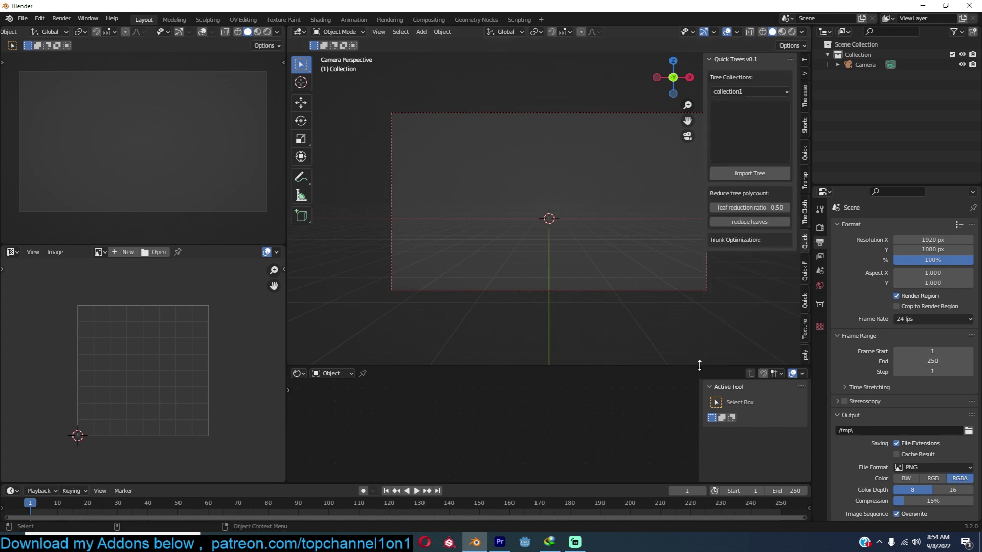
# Shrink the 3D viewport to a strip while switching to a couple more addon panels.
pyautogui.moveTo(699, 365); pyautogui.dragTo(737, 240)
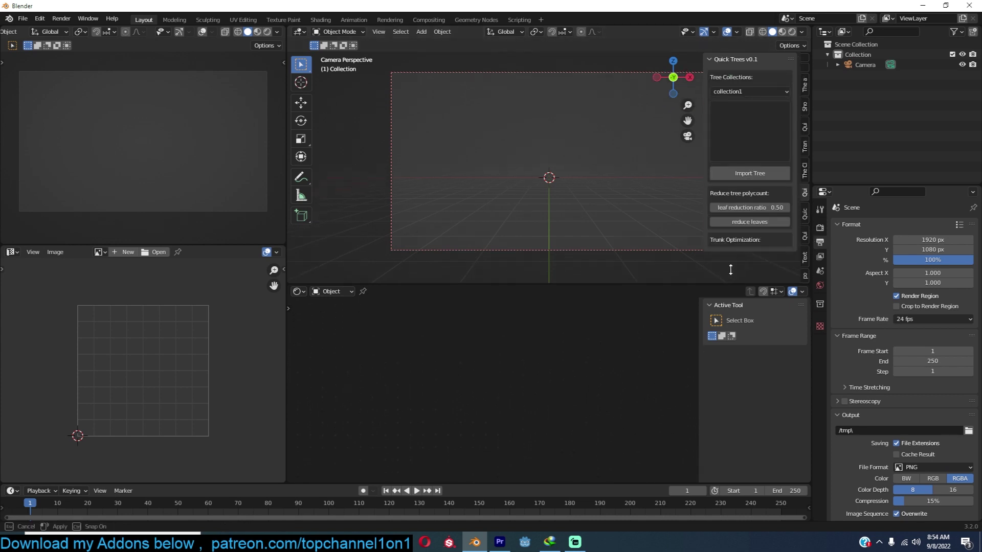
pyautogui.click(803, 79)
pyautogui.click(804, 98)
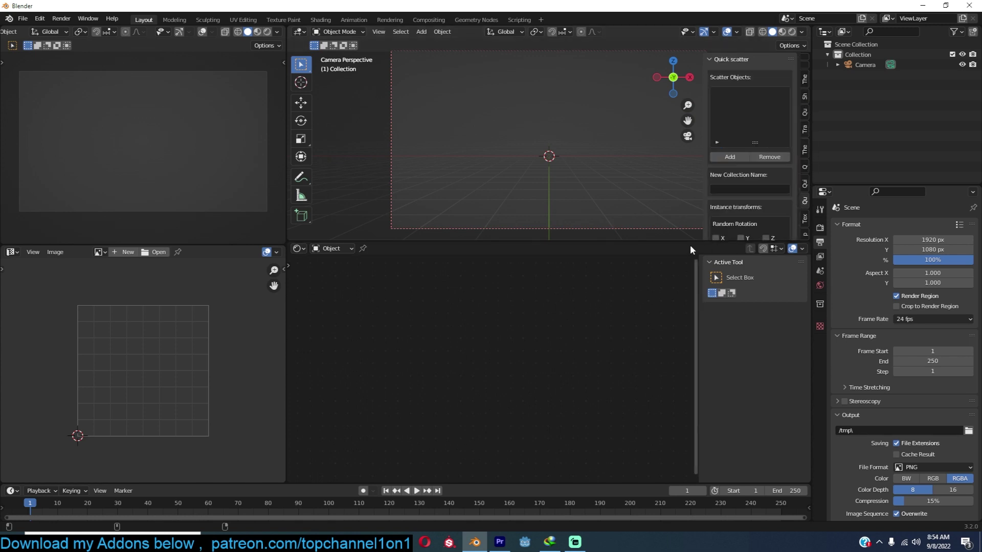
pyautogui.moveTo(691, 243); pyautogui.dragTo(709, 171)
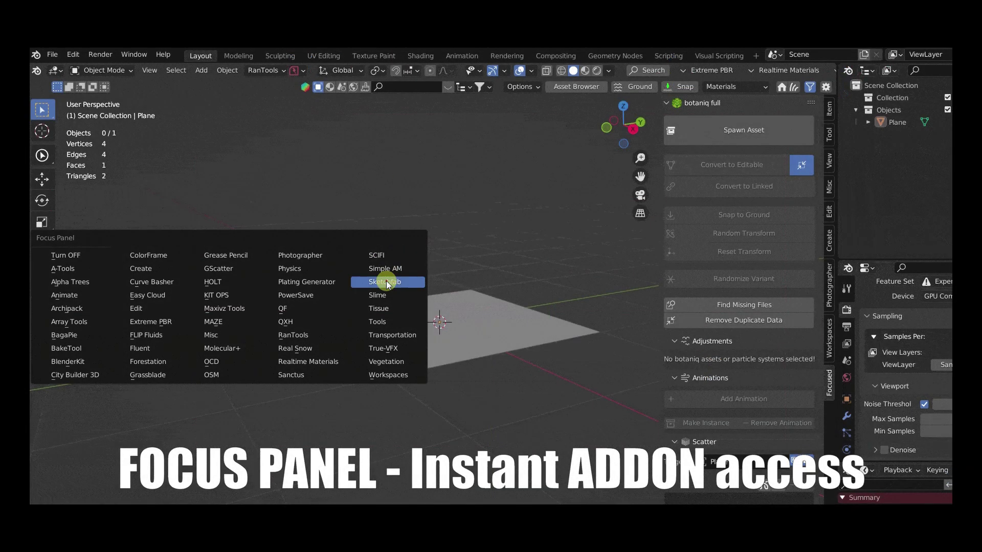
# Show Sketchfab, Photographer, Botaniq and Sanctus in turn from the Alt+F add-on list.
pyautogui.click(386, 279)
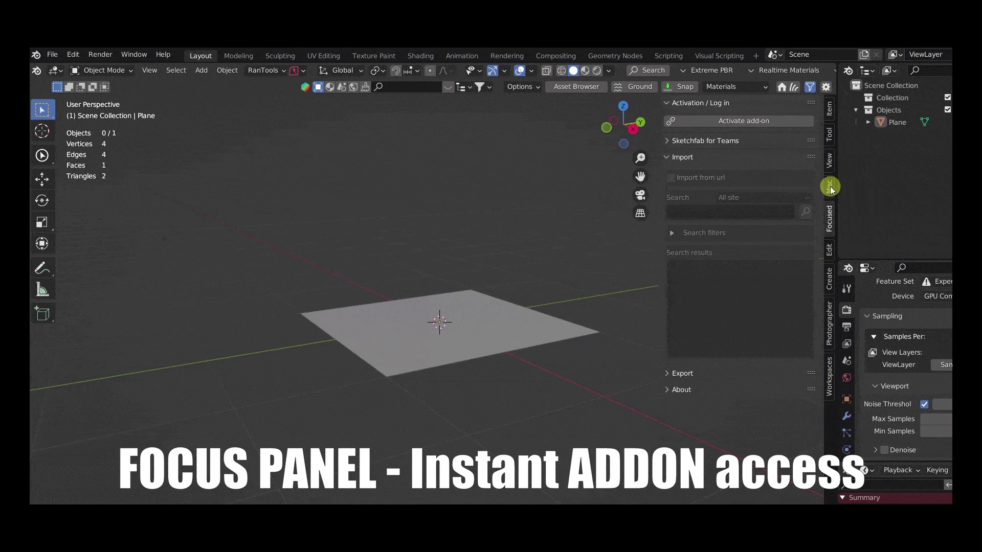
pyautogui.hotkey('alt', 'f')
pyautogui.click(322, 238)
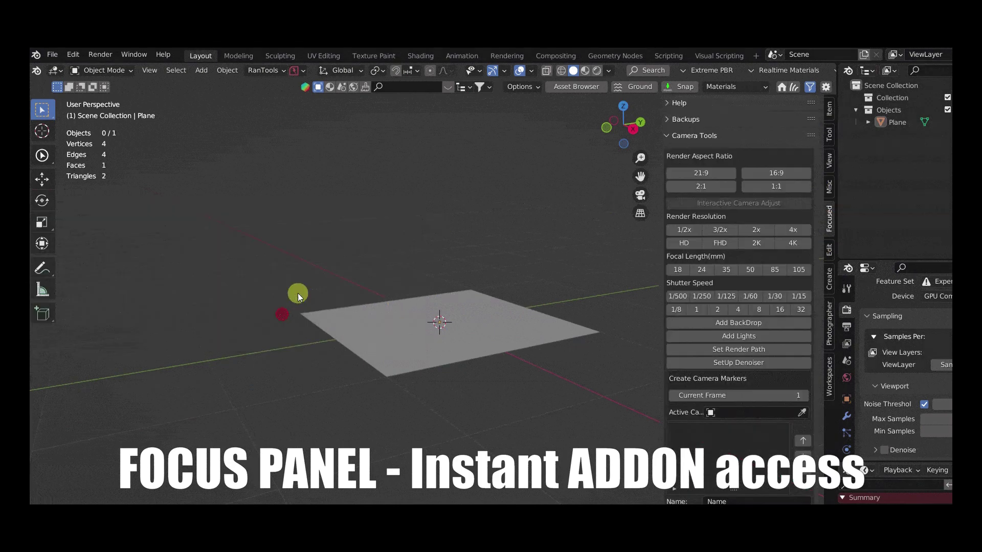
pyautogui.hotkey('alt', 'f')
pyautogui.click(93, 344)
pyautogui.hotkey('alt', 'f')
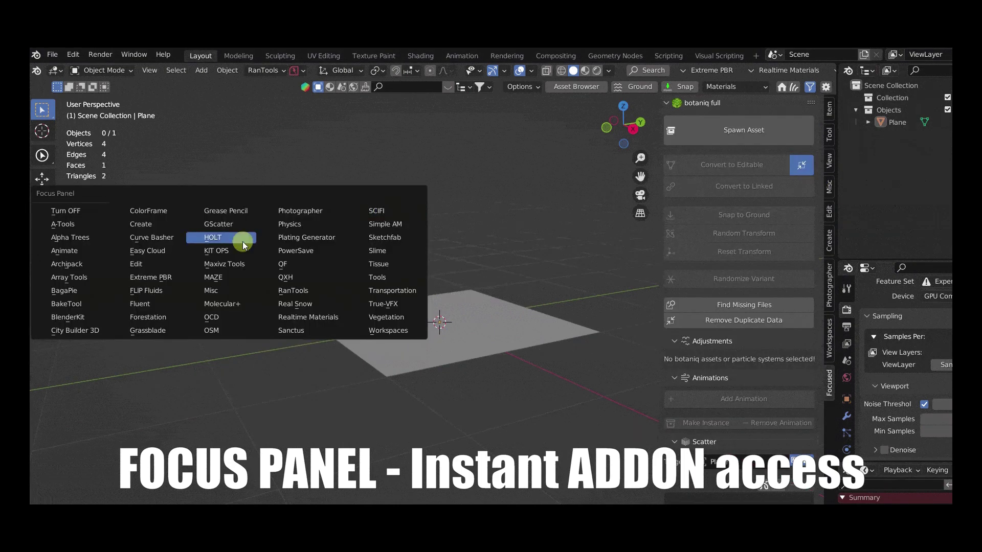
pyautogui.click(291, 330)
# Switch the sidebar on to Transportation, Photographer, then the GScatter add-on.
pyautogui.hotkey('alt', 'f')
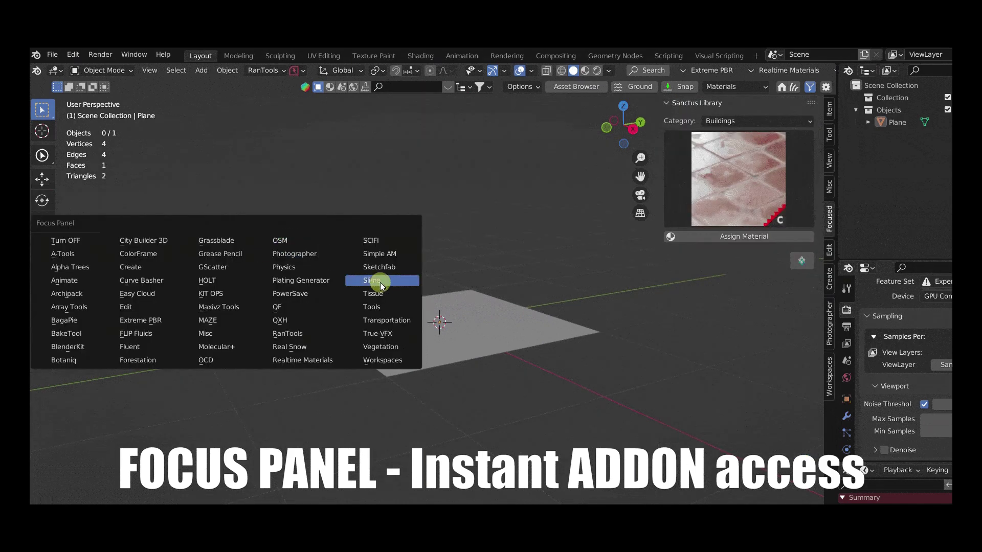
pyautogui.click(385, 321)
pyautogui.hotkey('alt', 'f')
pyautogui.click(302, 276)
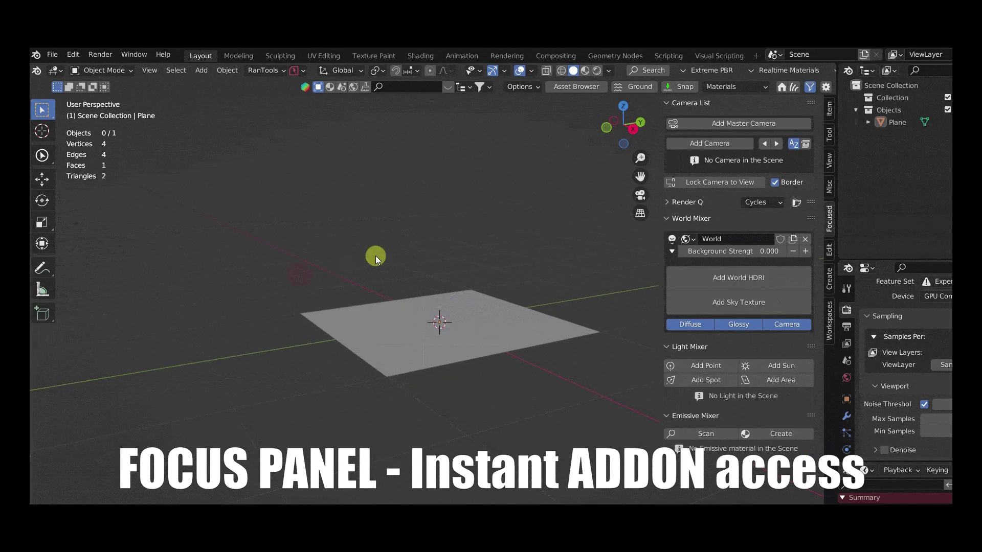
pyautogui.hotkey('alt', 'f')
pyautogui.click(220, 280)
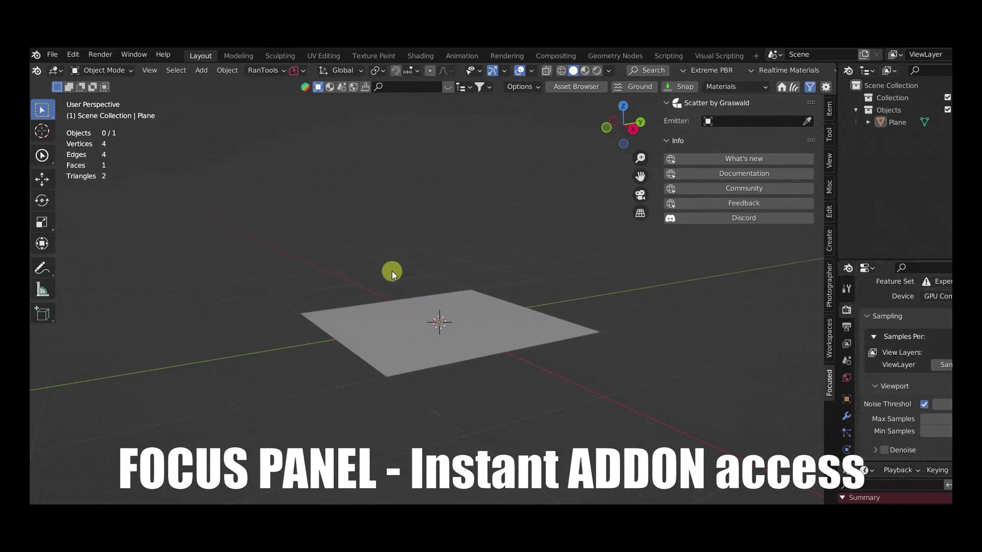
pyautogui.hotkey('alt', 'f')
# Open the RanTools tools panel, move it fully into view, and check P-Cutter options.
pyautogui.click(518, 247)
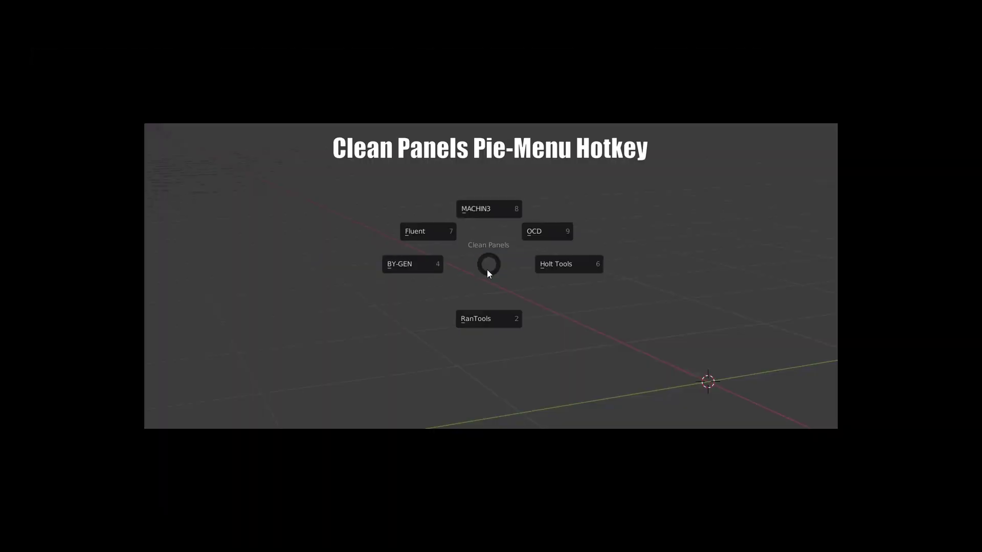
pyautogui.click(481, 321)
pyautogui.moveTo(492, 325); pyautogui.dragTo(184, 221)
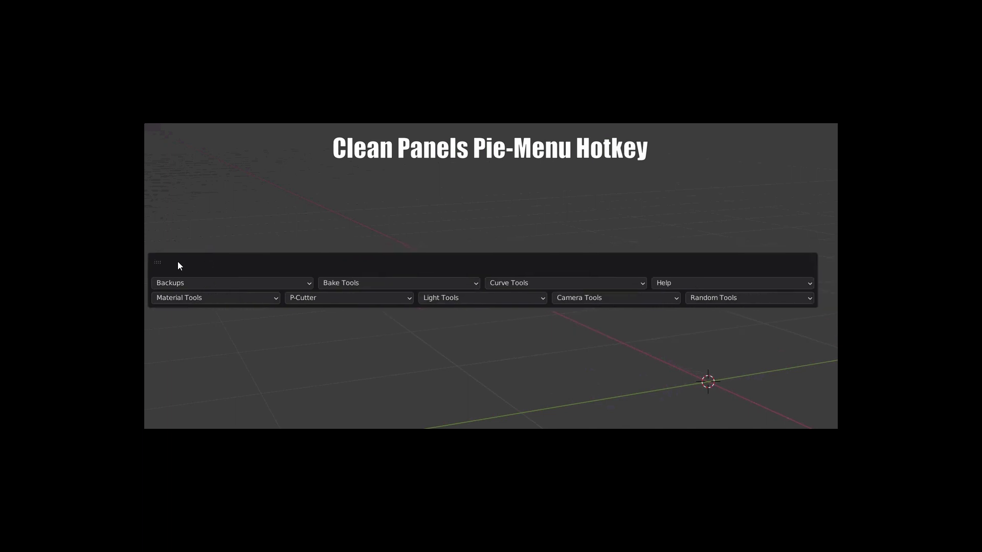
pyautogui.click(311, 256)
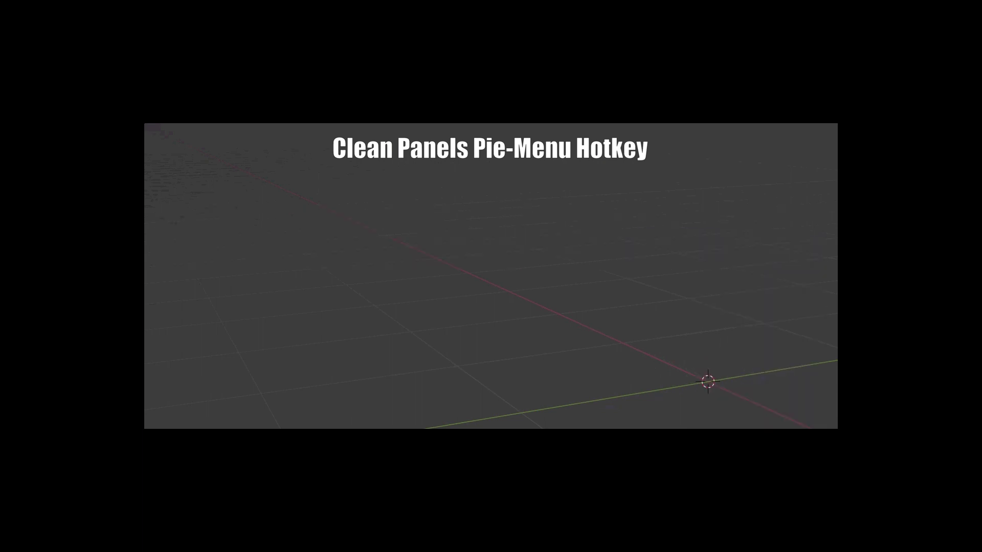
# Reopen RanTools from the Alt+Q Clean Panels pie and view its material and camera tools.
pyautogui.hotkey('alt', 'q')
pyautogui.click(489, 264)
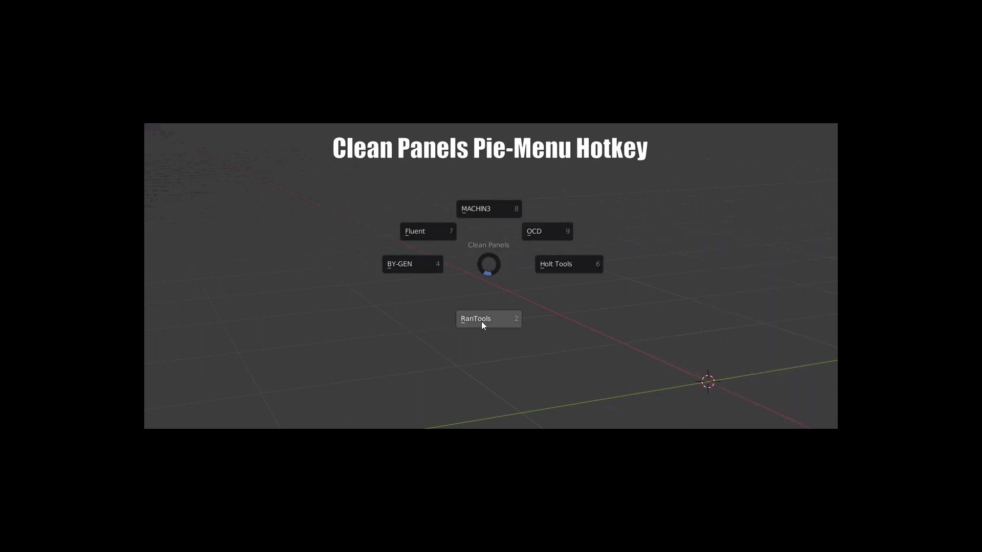
pyautogui.click(481, 322)
pyautogui.moveTo(481, 326); pyautogui.dragTo(189, 223)
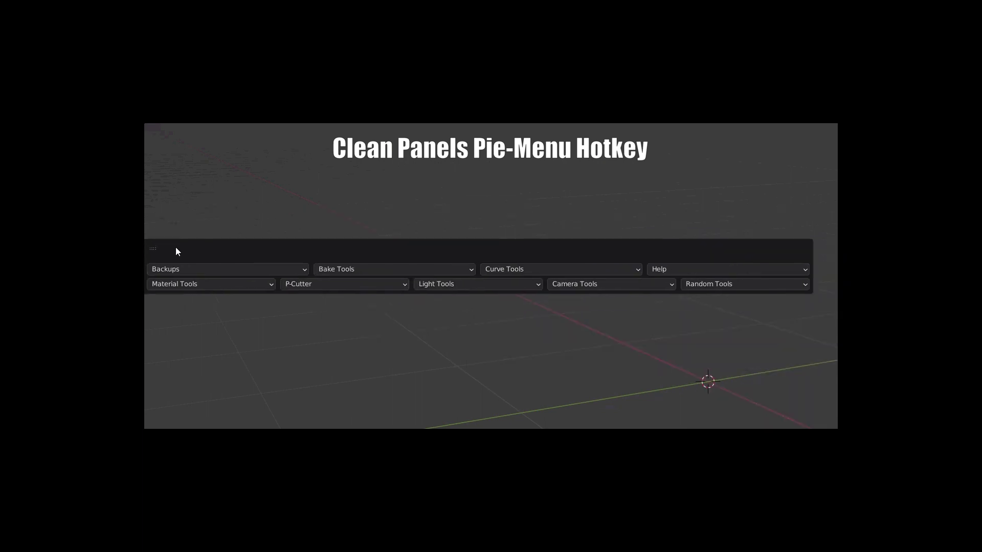
pyautogui.click(311, 260)
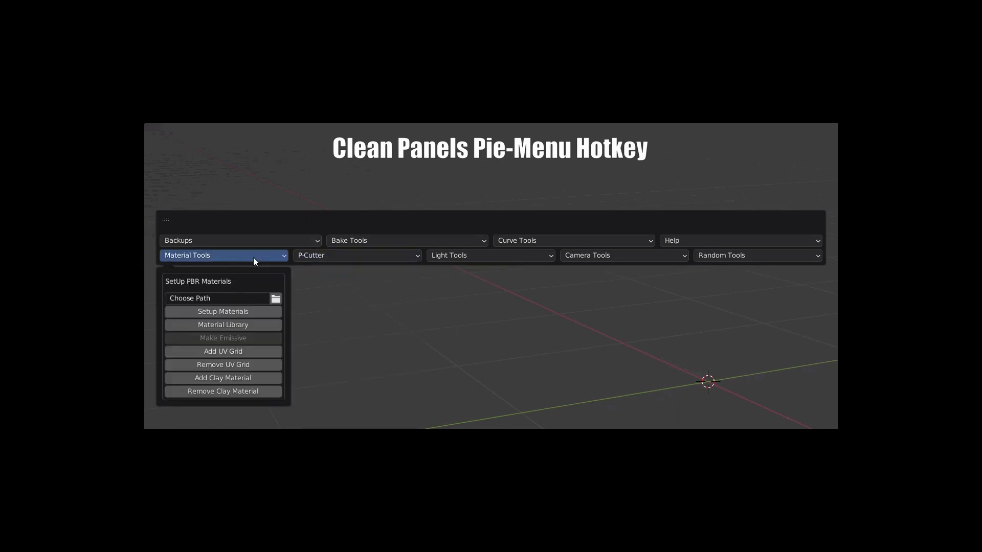
pyautogui.click(325, 257)
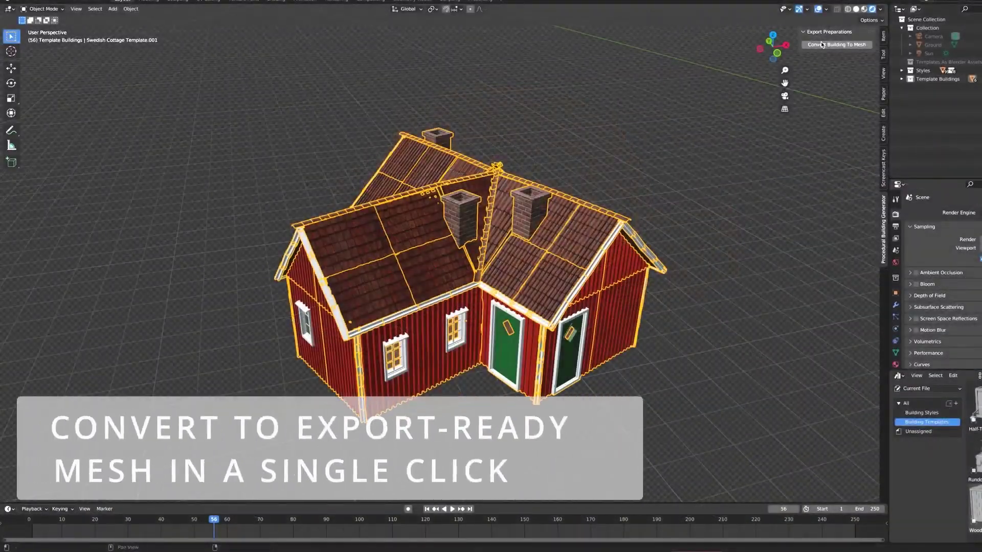
# Convert the generated building to a mesh and place the Wooden Template at the origin.
pyautogui.click(823, 44)
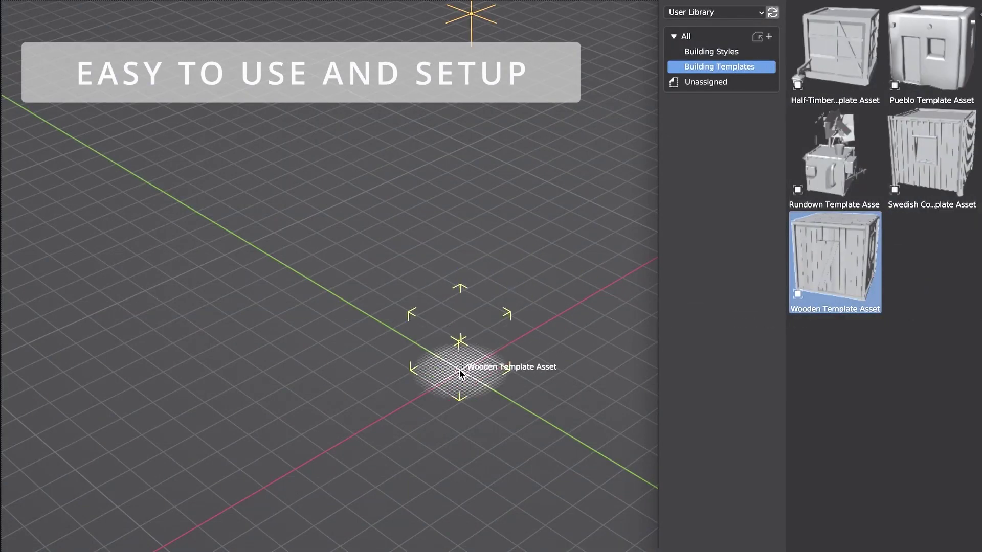
pyautogui.moveTo(459, 373); pyautogui.dragTo(461, 372)
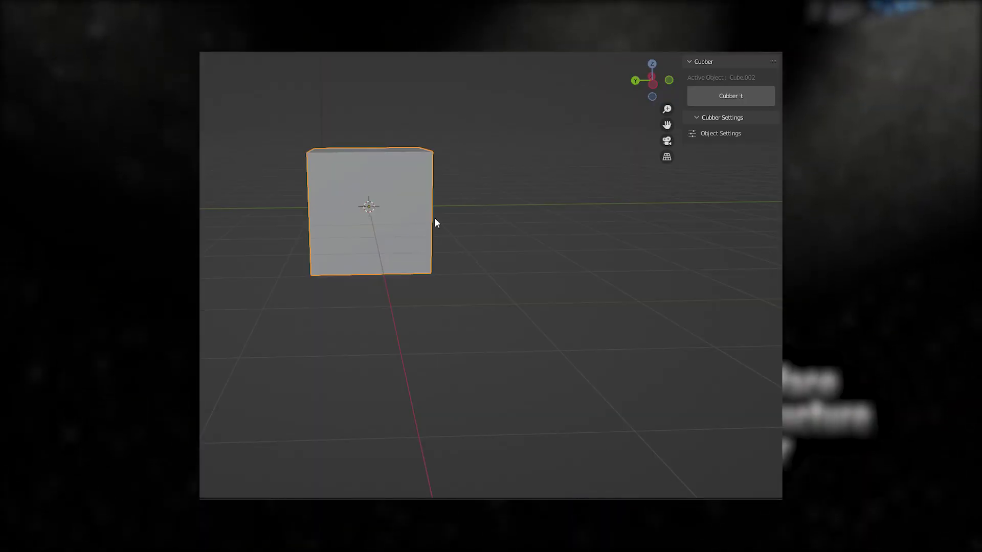
# Run Cubber It on the selected cube to generate a greebled structure.
pyautogui.click(717, 99)
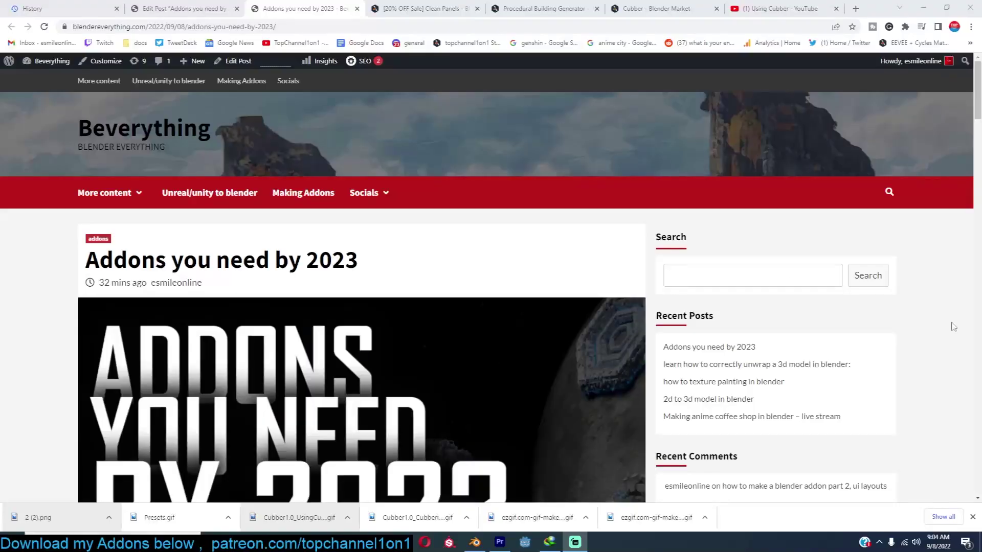
pyautogui.scroll(-2, 599, 239)
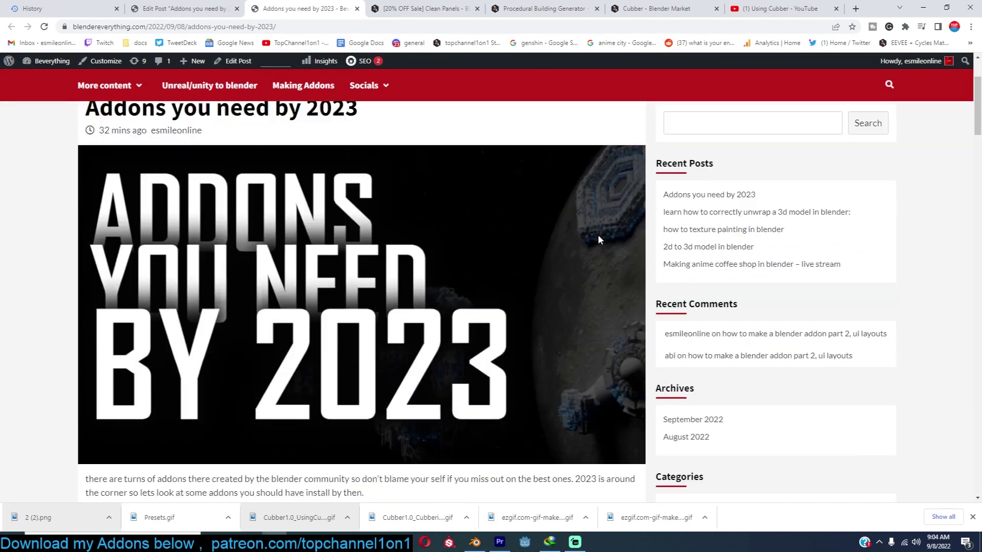
pyautogui.scroll(-2, 599, 239)
pyautogui.scroll(-2, 598, 240)
pyautogui.scroll(-2, 599, 240)
pyautogui.scroll(-2, 598, 235)
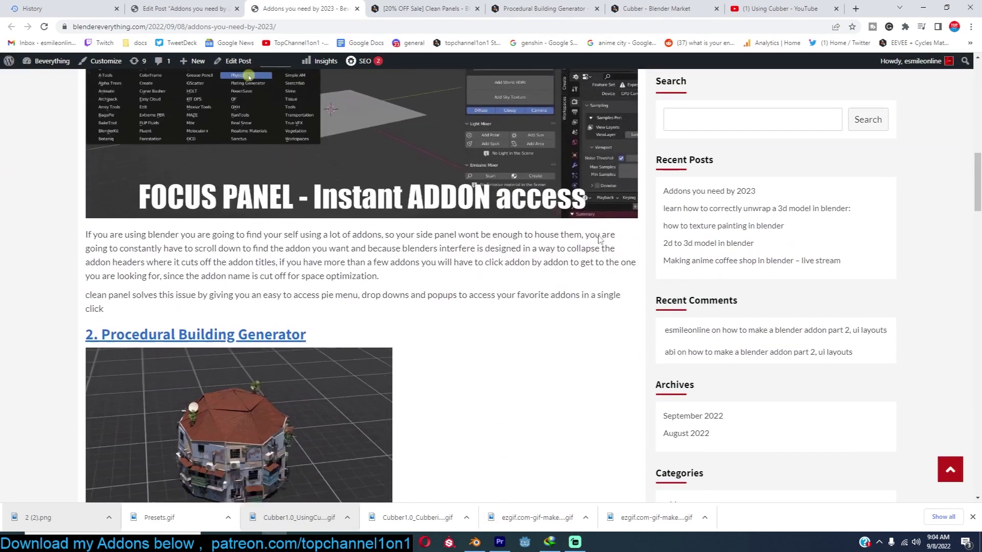
pyautogui.scroll(-2, 598, 236)
pyautogui.scroll(-2, 598, 234)
pyautogui.scroll(-2, 598, 234)
pyautogui.scroll(-2, 598, 240)
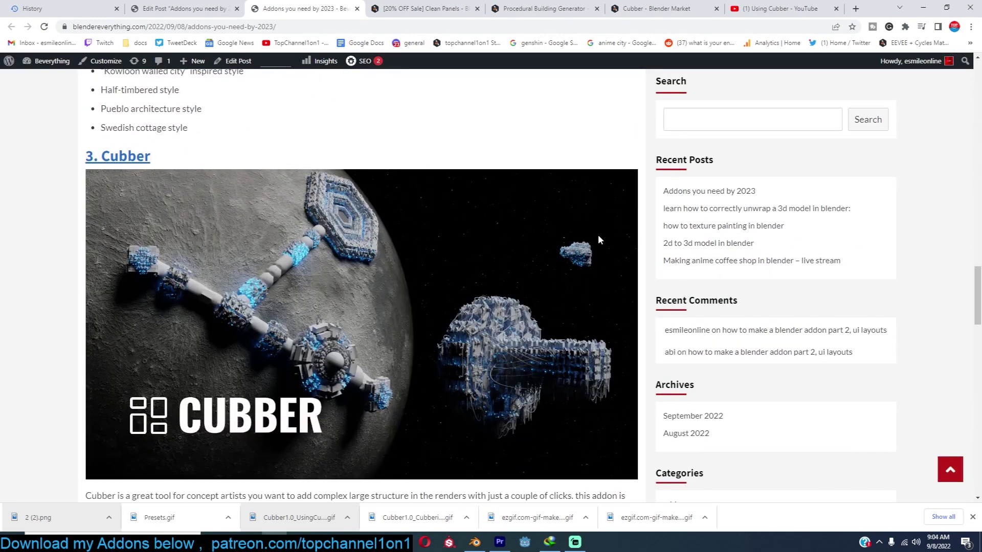
pyautogui.scroll(-2, 597, 240)
pyautogui.scroll(-1, 598, 240)
pyautogui.scroll(-3, 600, 240)
pyautogui.scroll(-1, 599, 241)
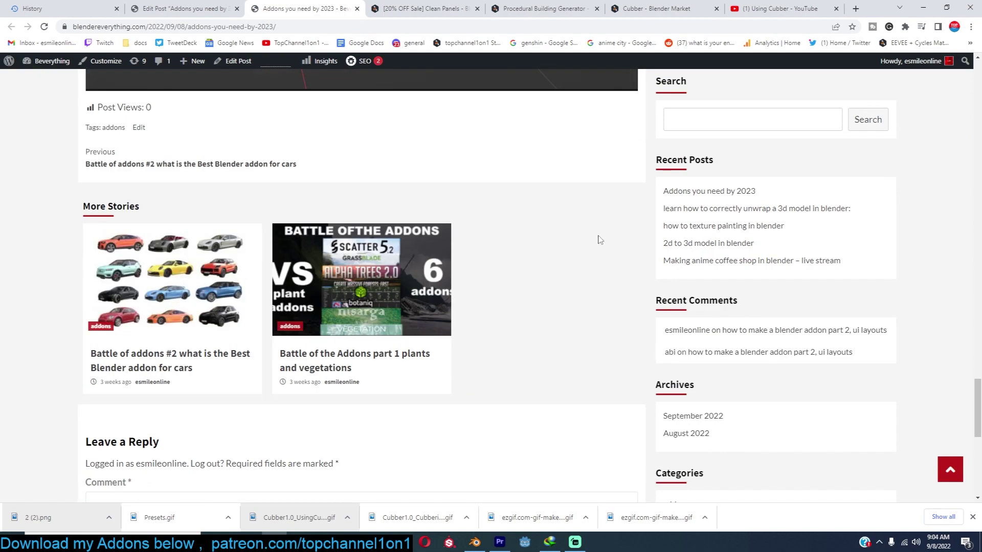
pyautogui.scroll(3, 597, 234)
pyautogui.scroll(3, 598, 234)
pyautogui.scroll(3, 598, 235)
pyautogui.scroll(2, 573, 235)
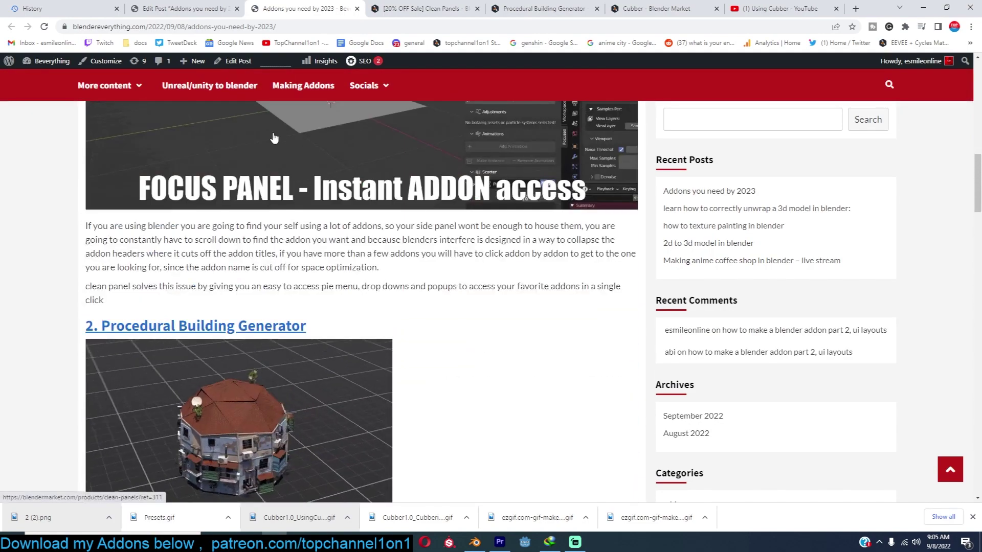